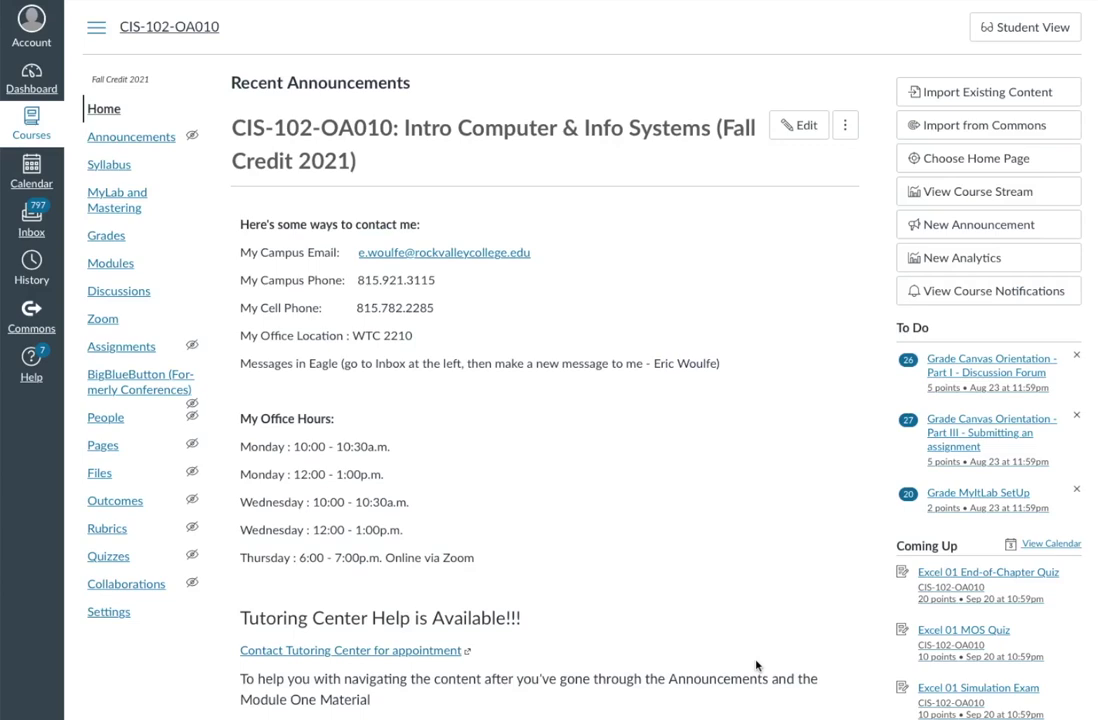
Go from the CIS-102 course home page to Microsoft's Office 365 Education page
scroll(549, 290, down, 1)
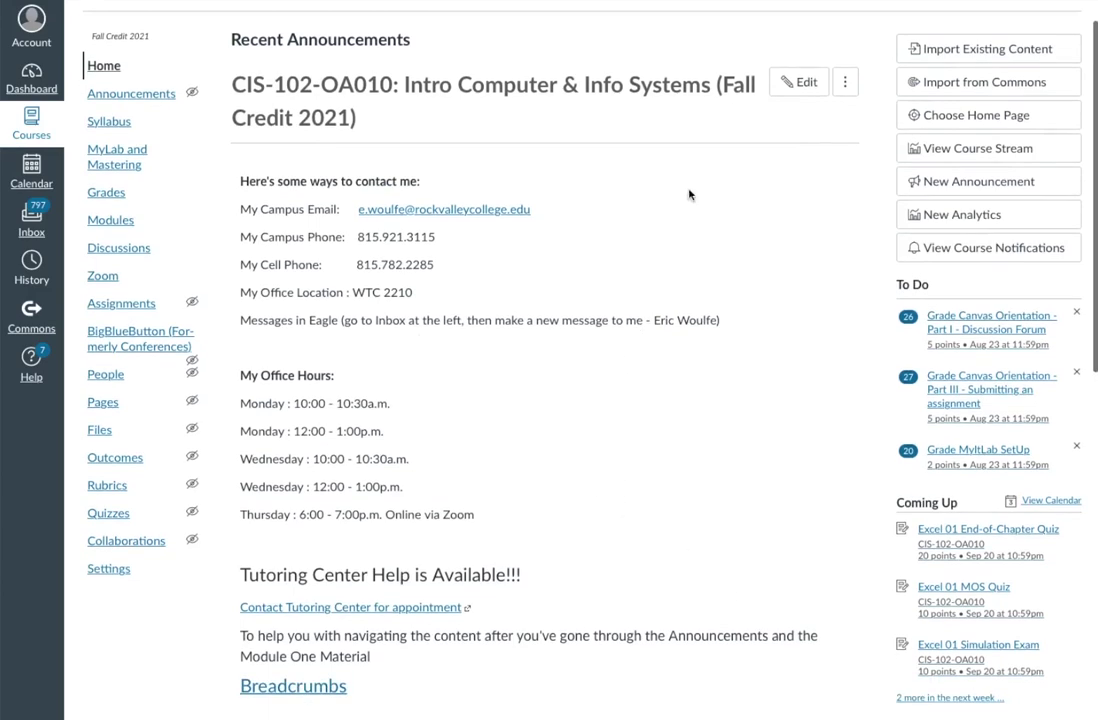
scroll(564, 284, up, 1)
scroll(561, 284, down, 18)
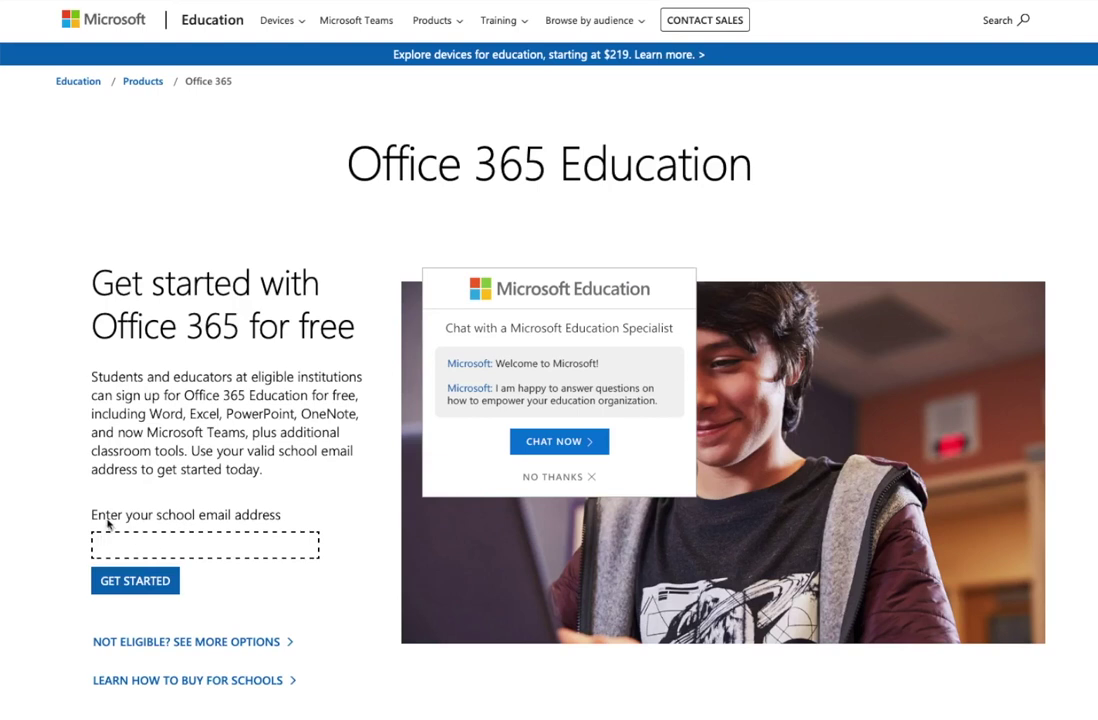
Enter the school email address on the Office 365 Education page and submit it to get started
drag(90, 514, 282, 531)
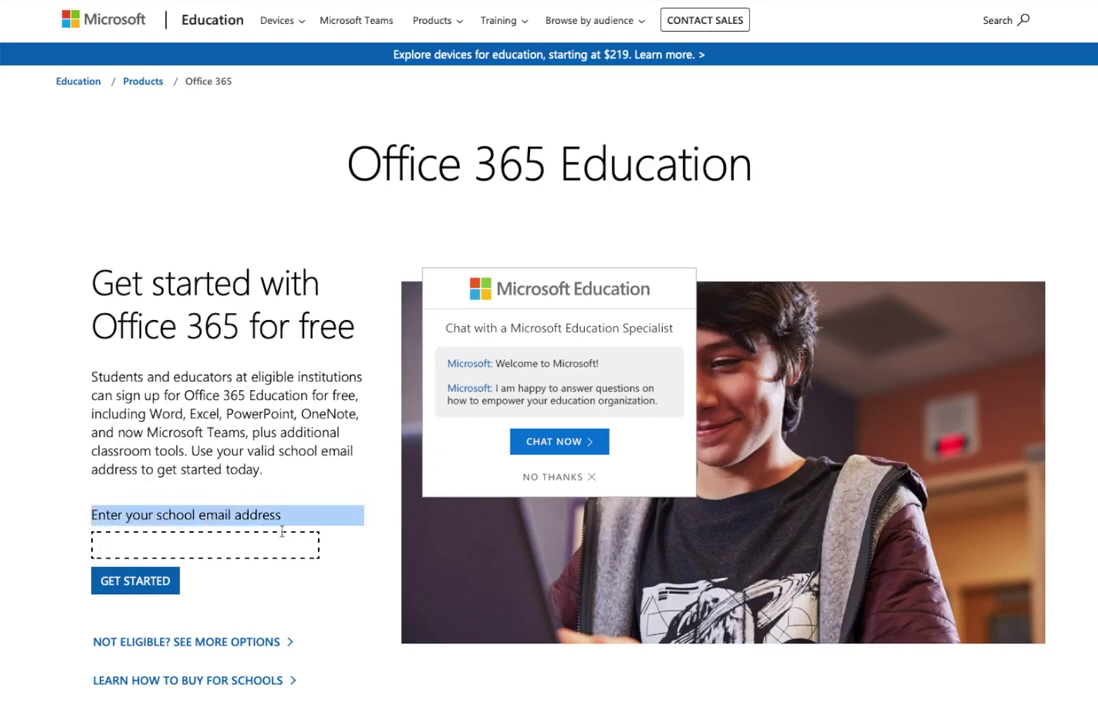
click(212, 541)
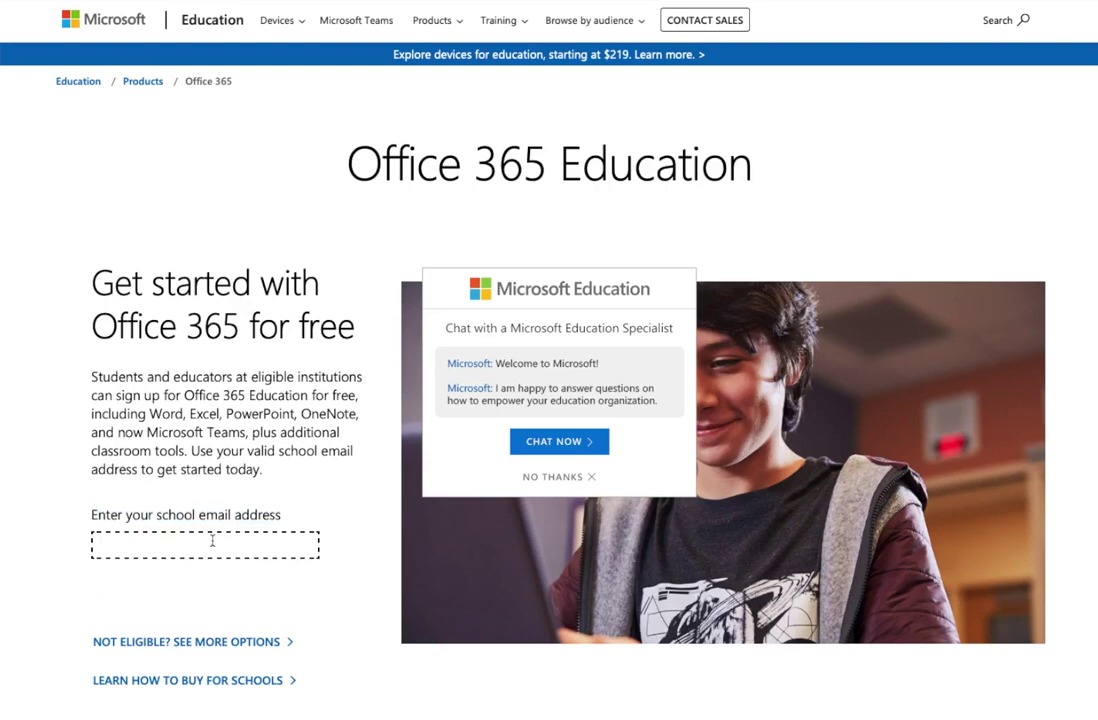
text(e)
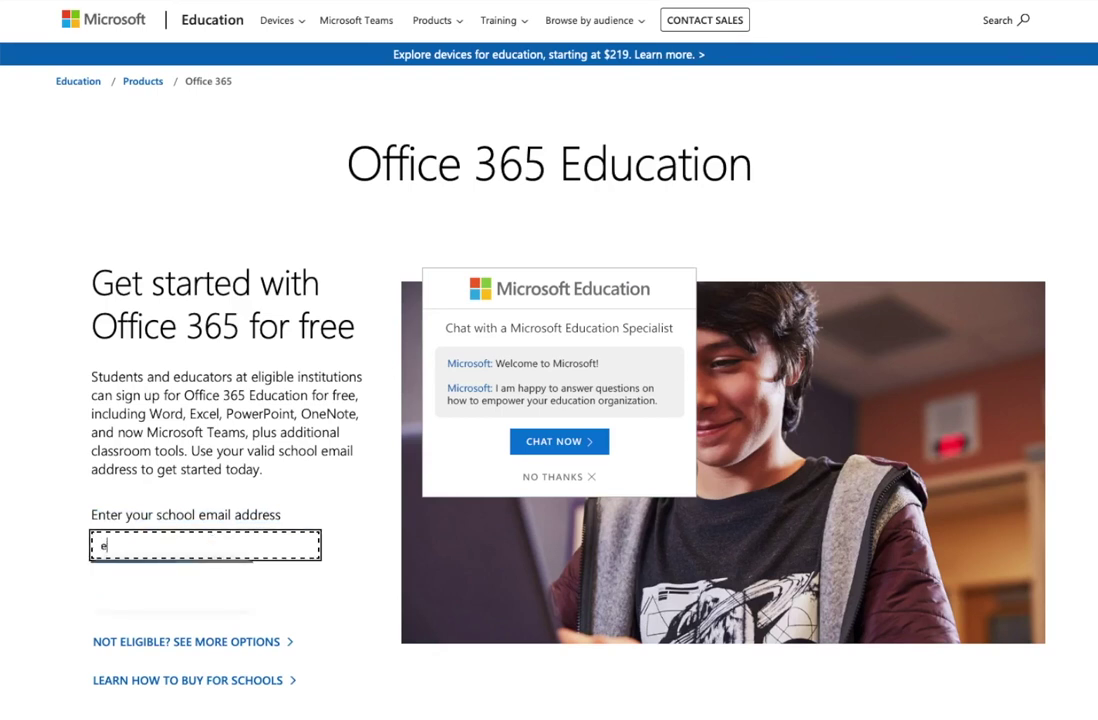
click(131, 573)
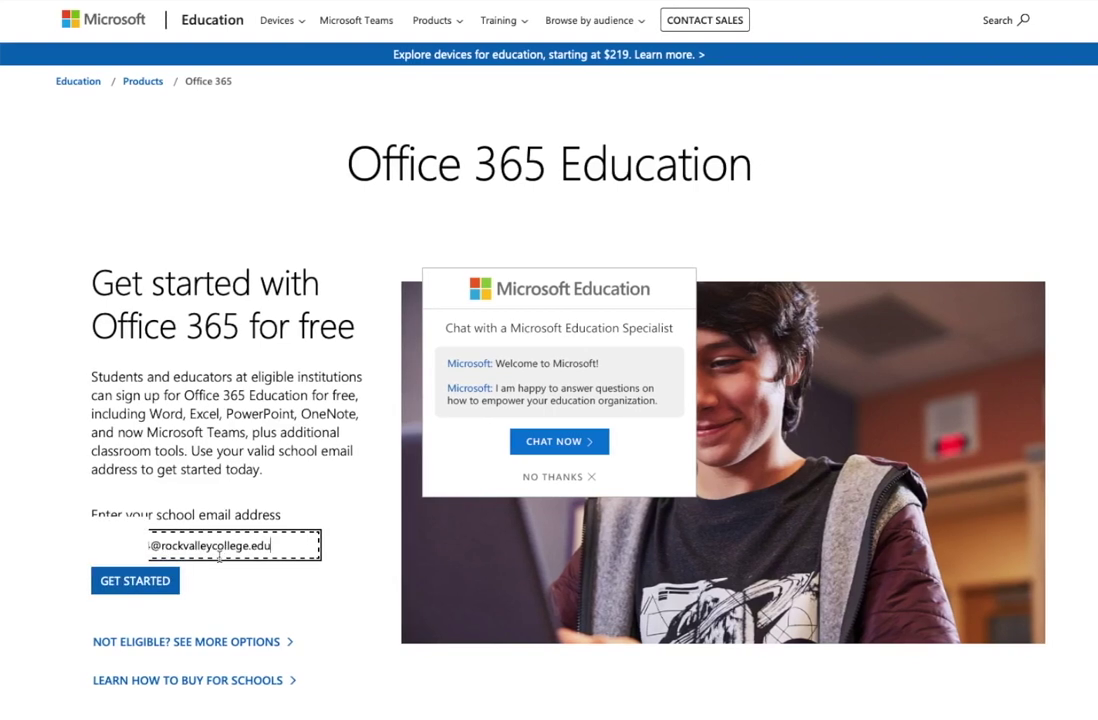
drag(162, 549, 279, 548)
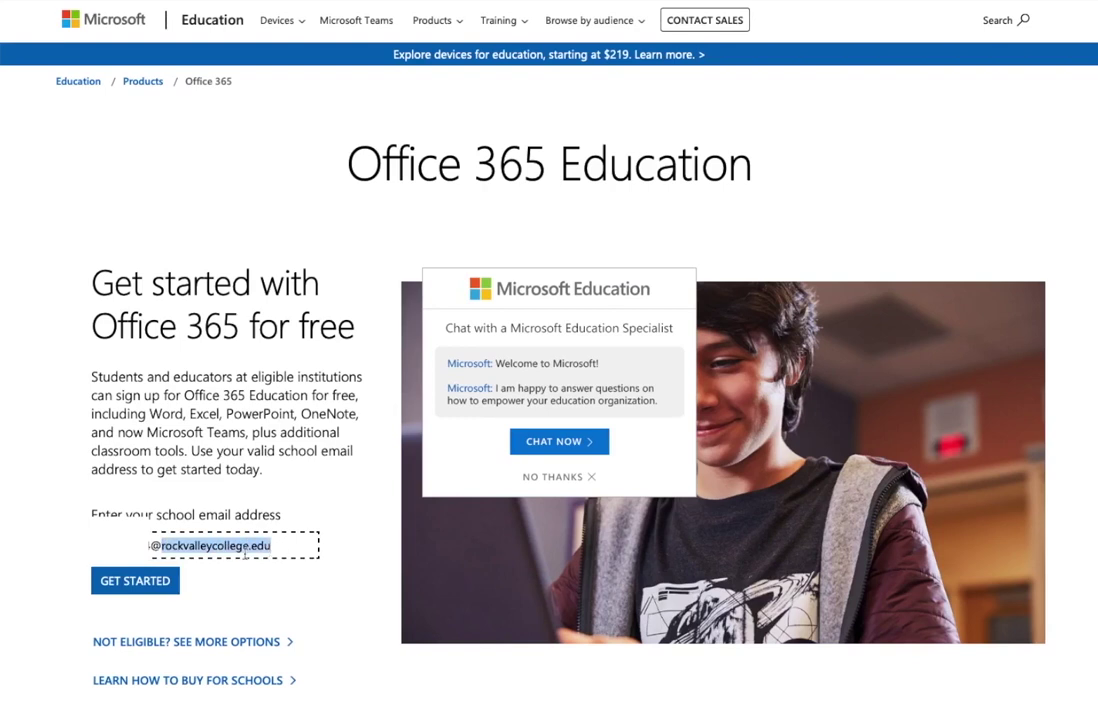
click(134, 583)
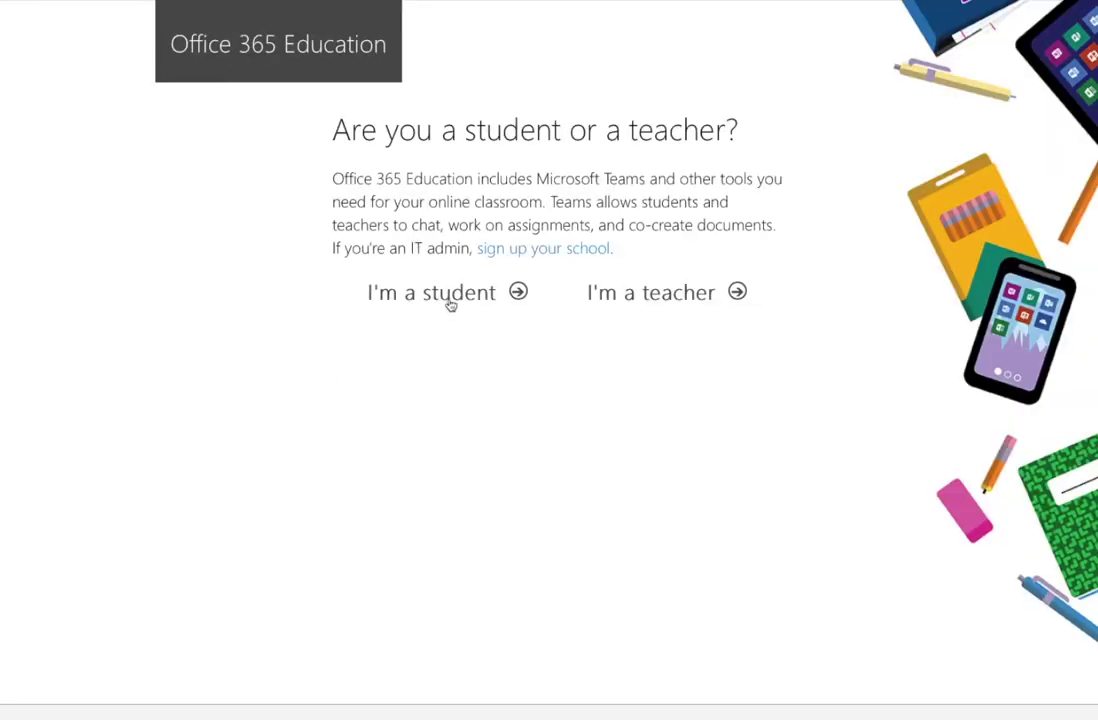
Identify as a teacher and sign in to the existing school account, replacing the prefilled text with the account password
click(656, 296)
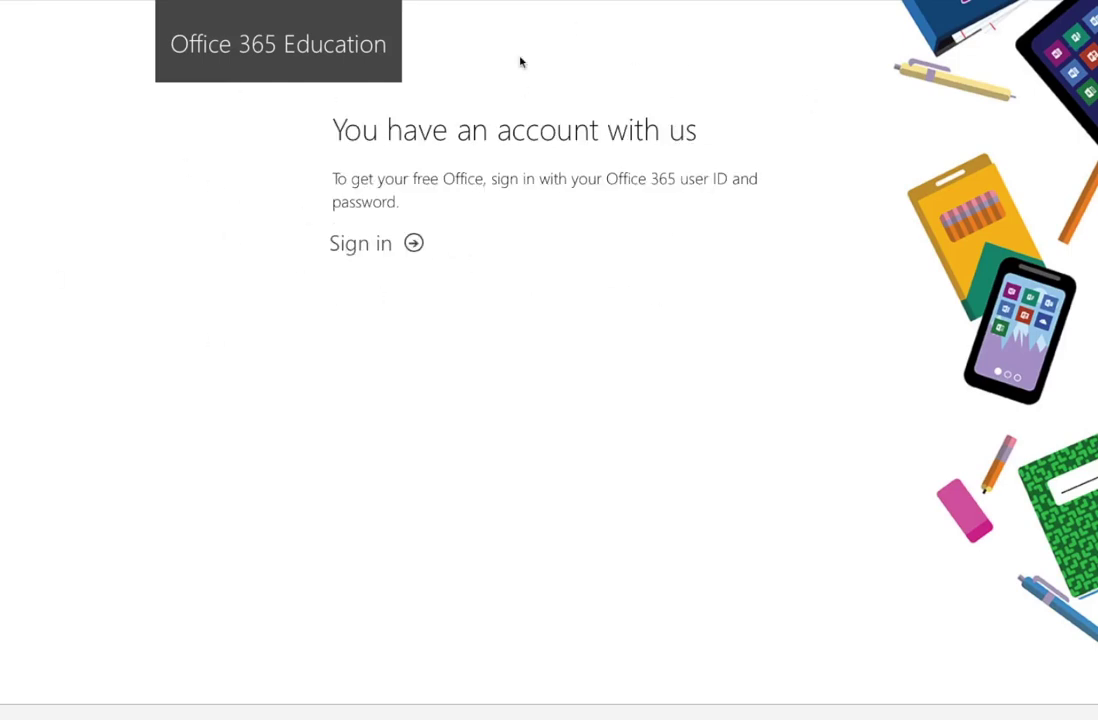
click(358, 256)
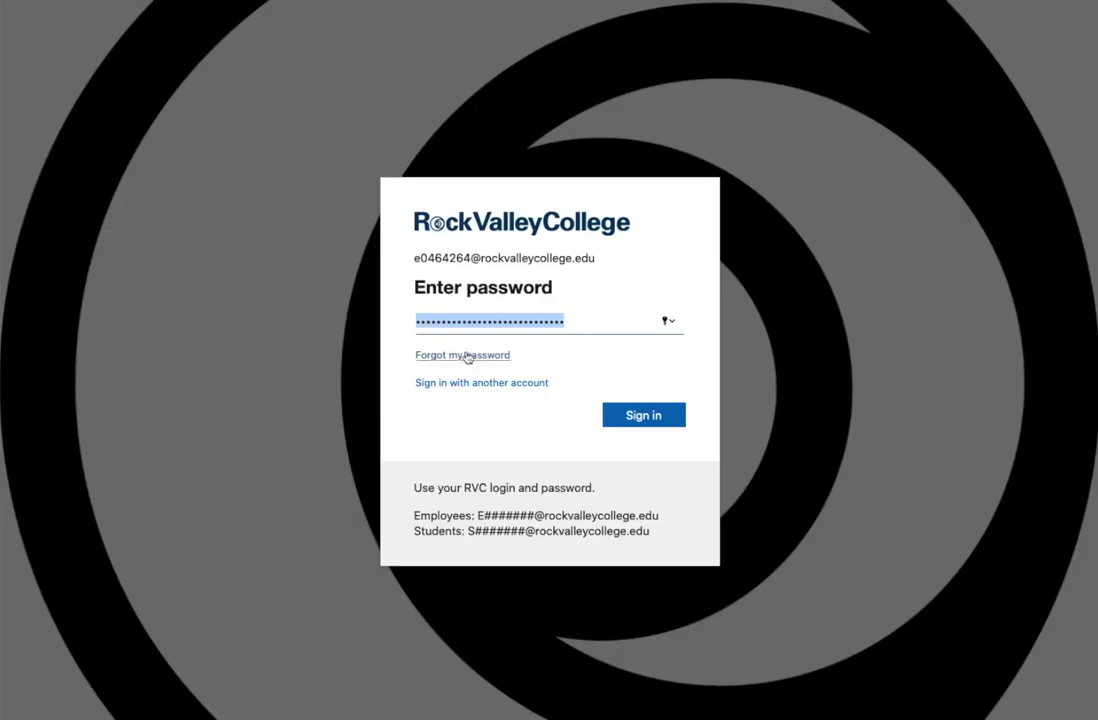
key(ctrl+a)
key(BackSpace)
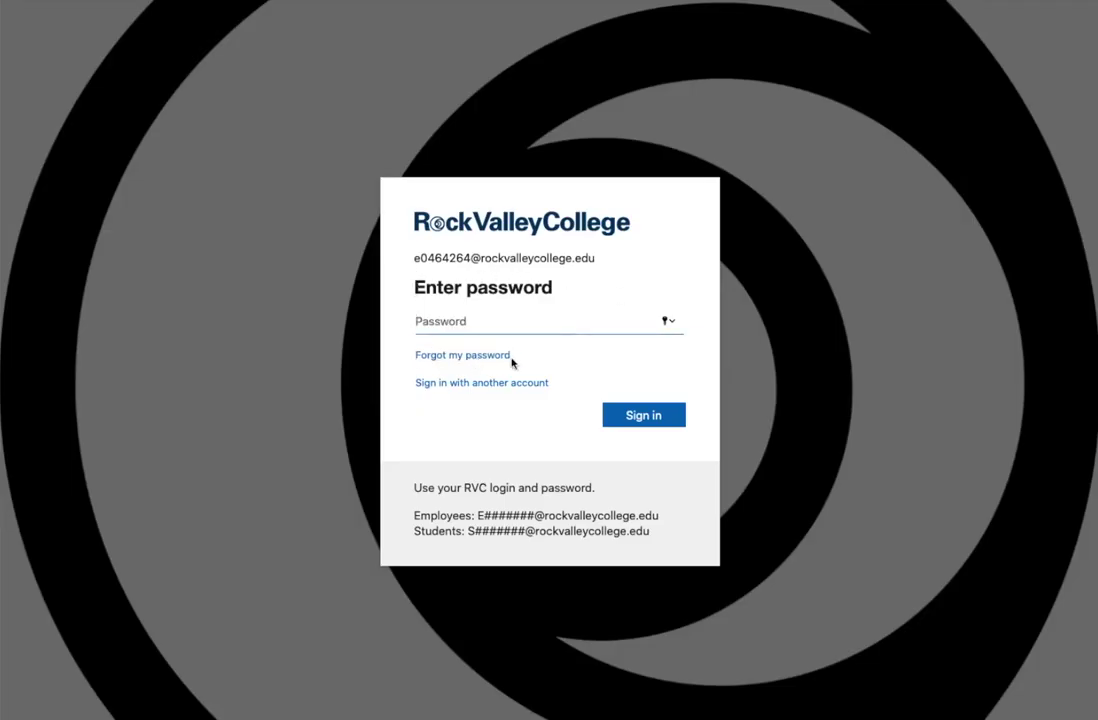
key(super+v)
key(Return)
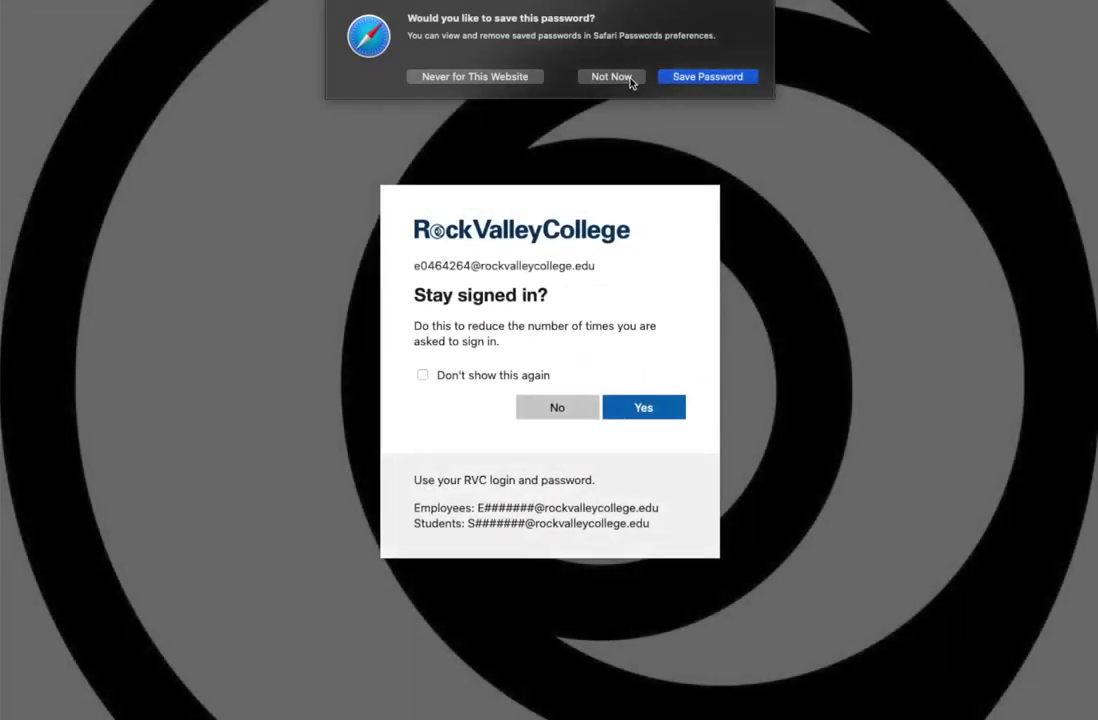
Decline saving the password and staying signed in, and acknowledge the existing Office 365 Education license
click(612, 77)
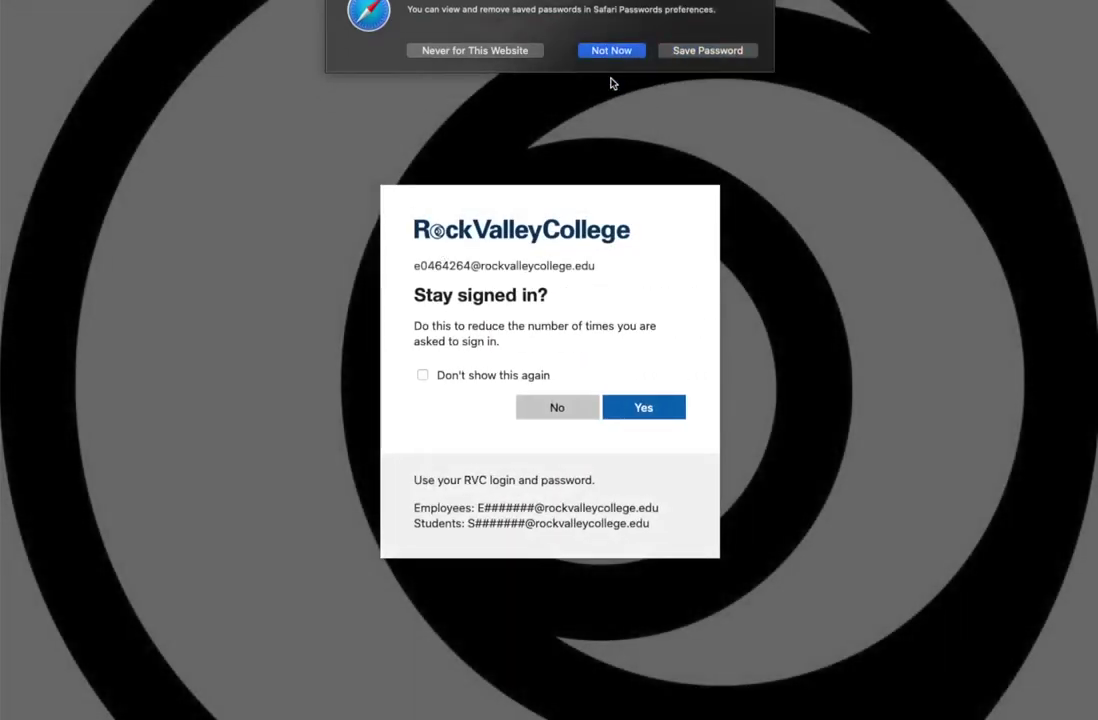
click(565, 414)
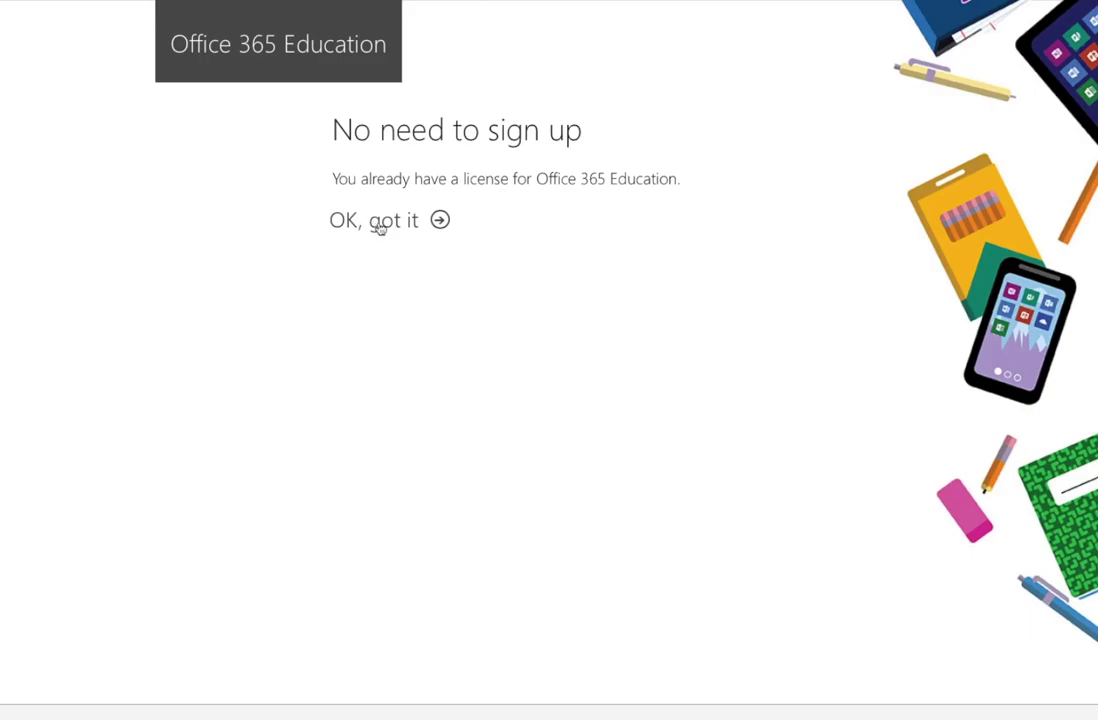
click(380, 228)
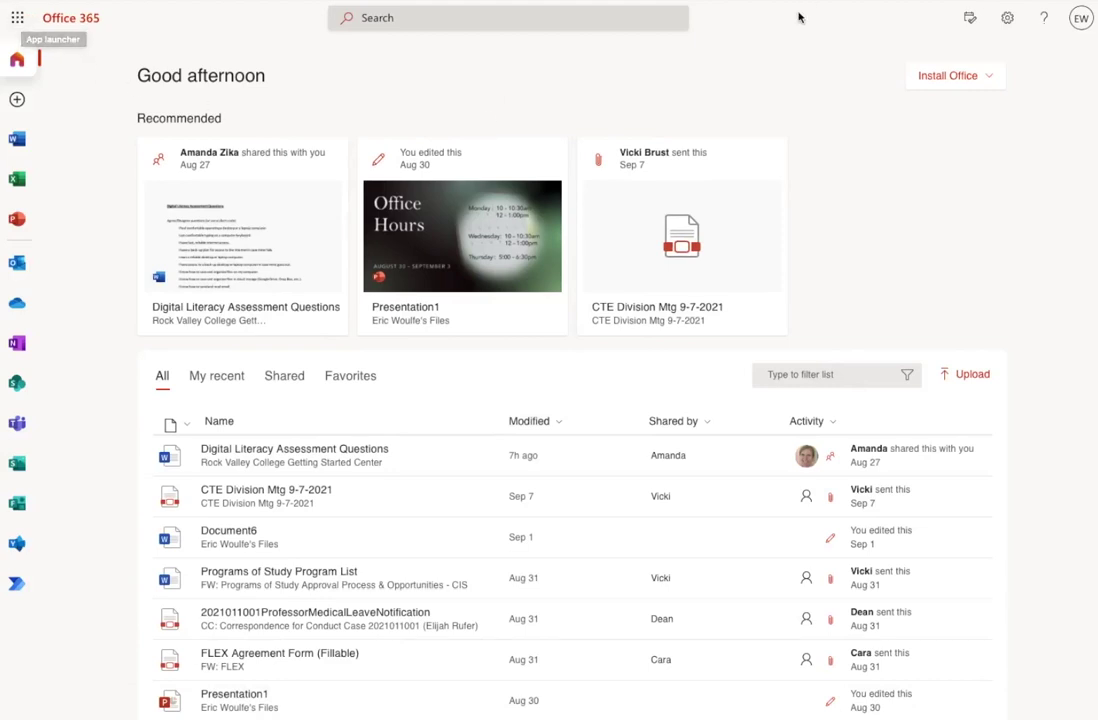
Download the installer for the Office 365 apps, allowing downloads from office.com
click(990, 82)
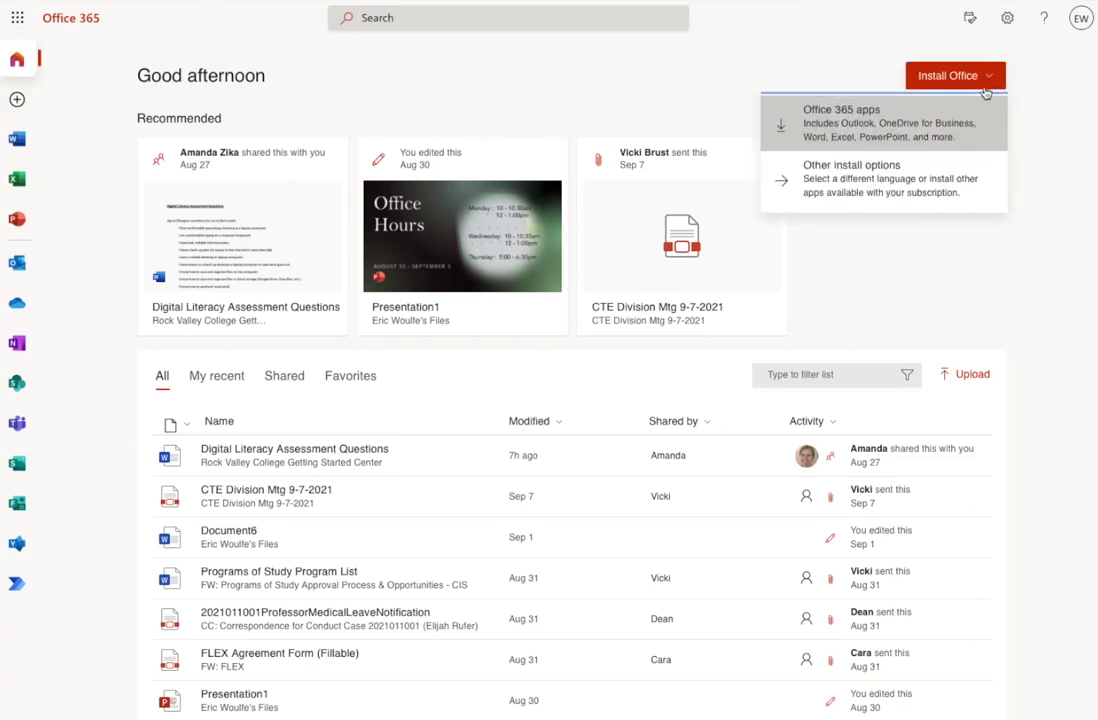
click(845, 140)
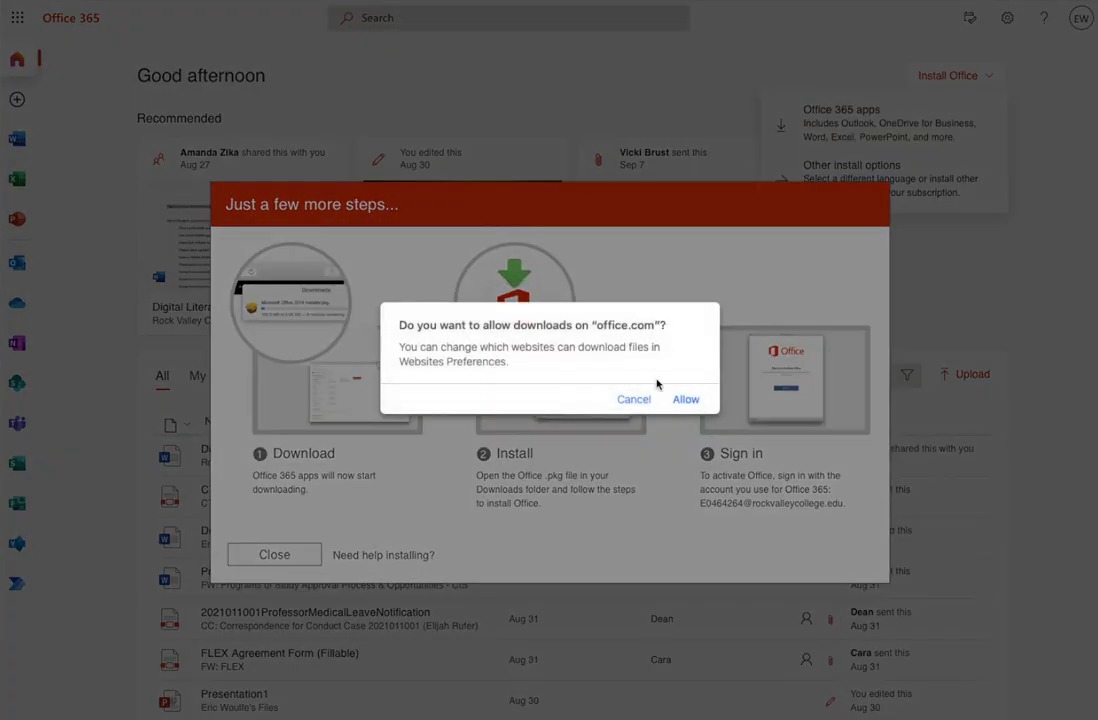
click(686, 400)
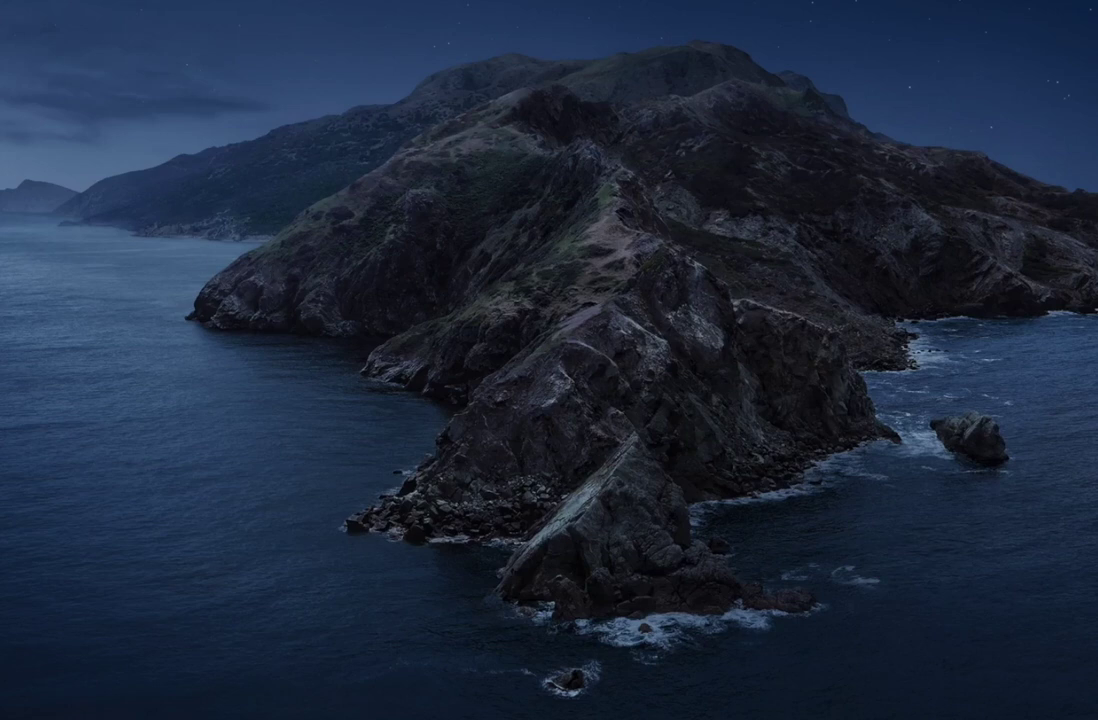
Launch the downloaded Microsoft Office installer package from the Downloads folder
click(34, 0)
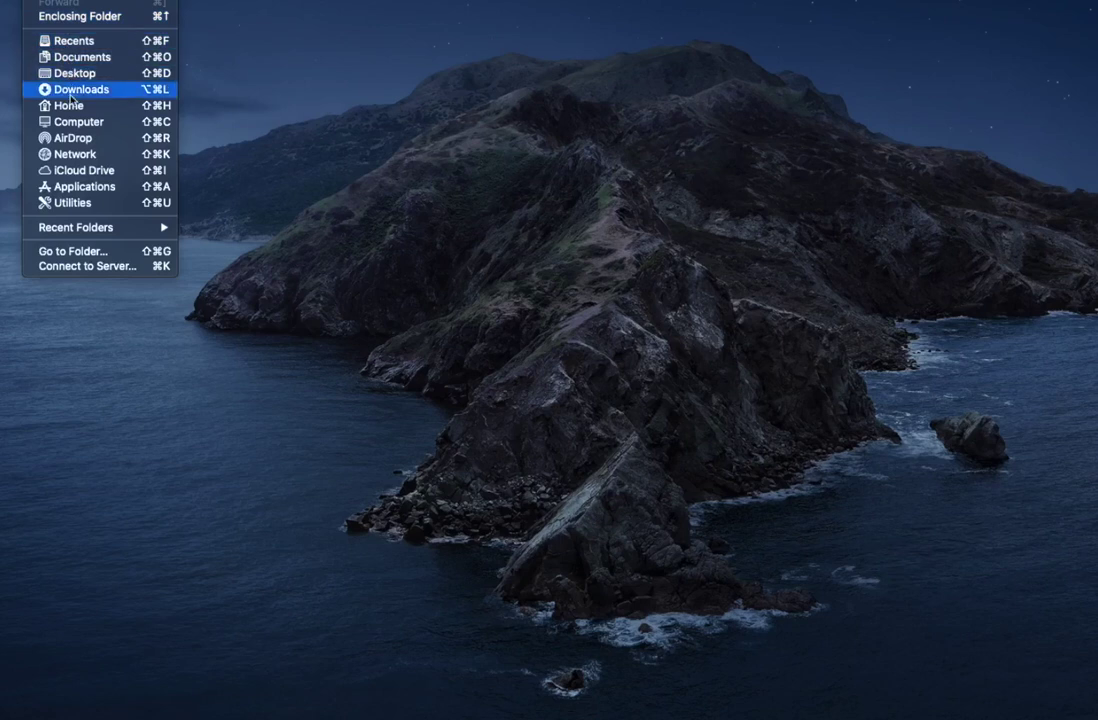
click(74, 91)
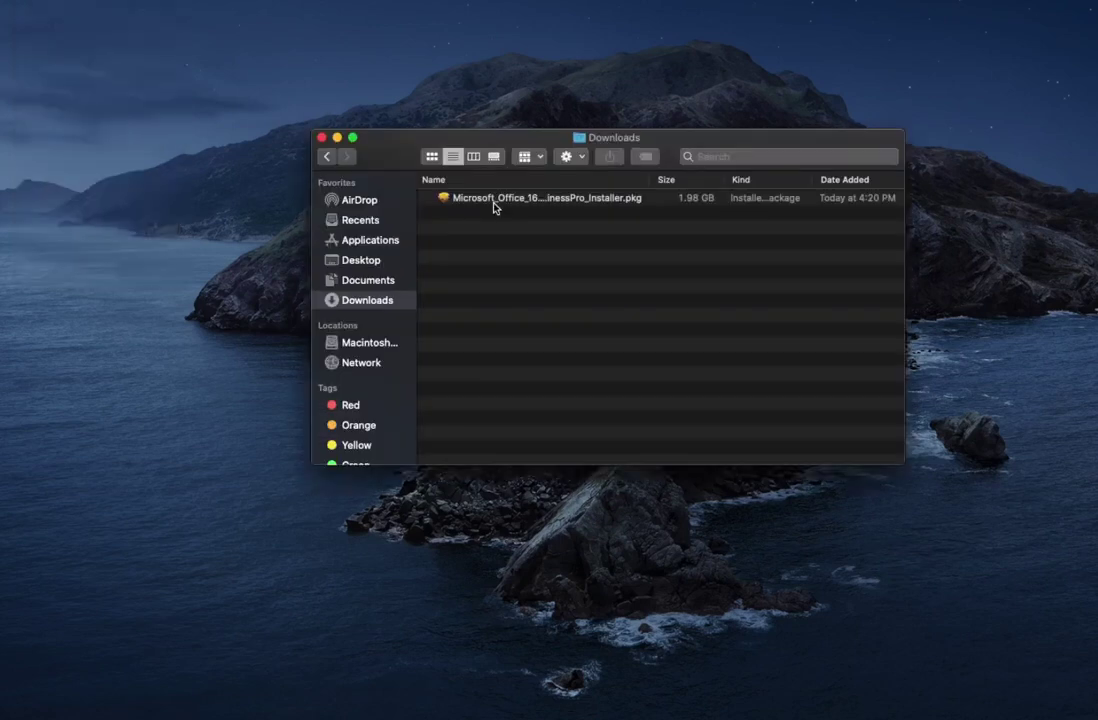
click(516, 198)
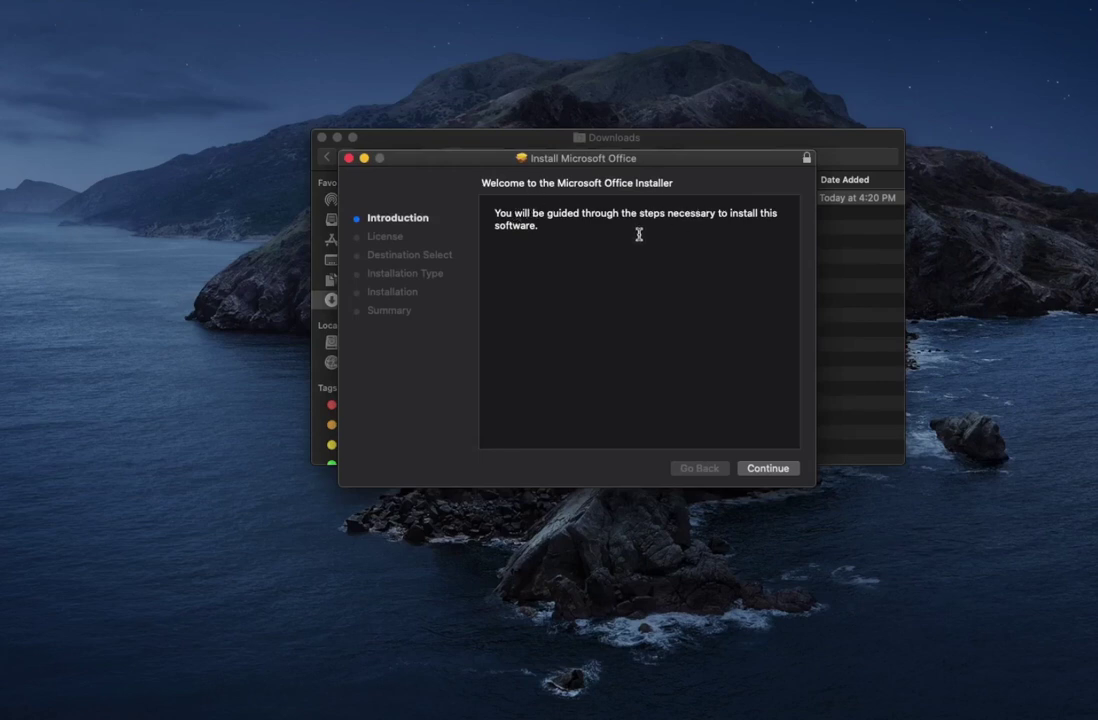
Agree to the Microsoft Office license terms and start the installation for all users of this computer
click(768, 468)
click(768, 468)
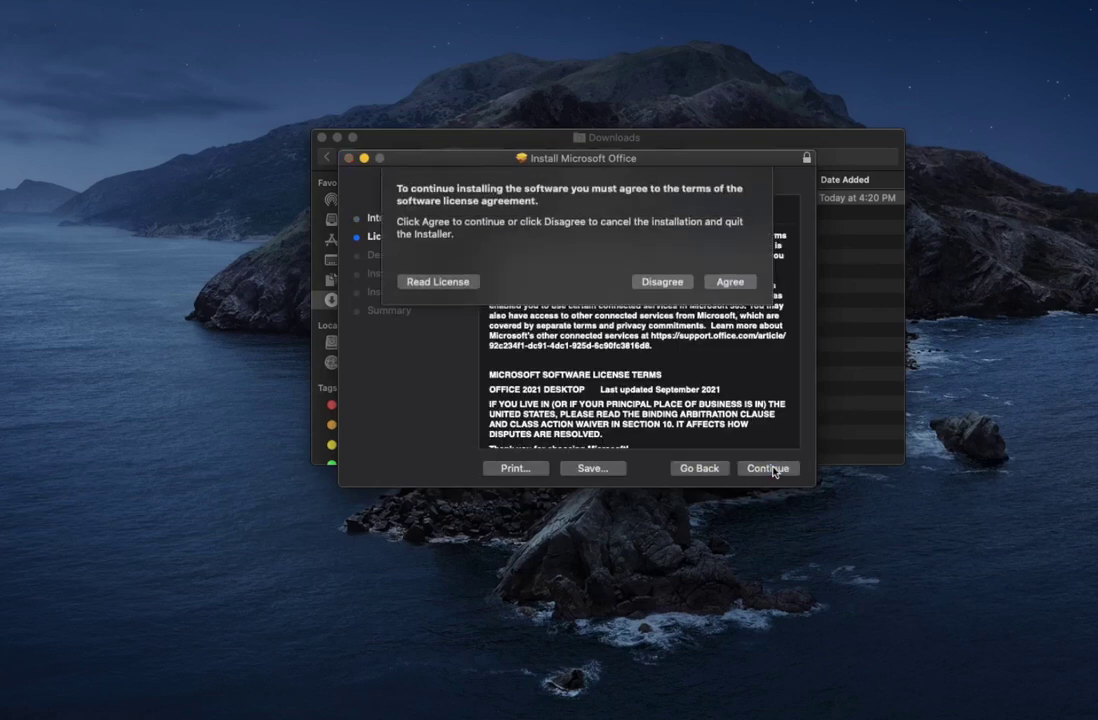
click(732, 282)
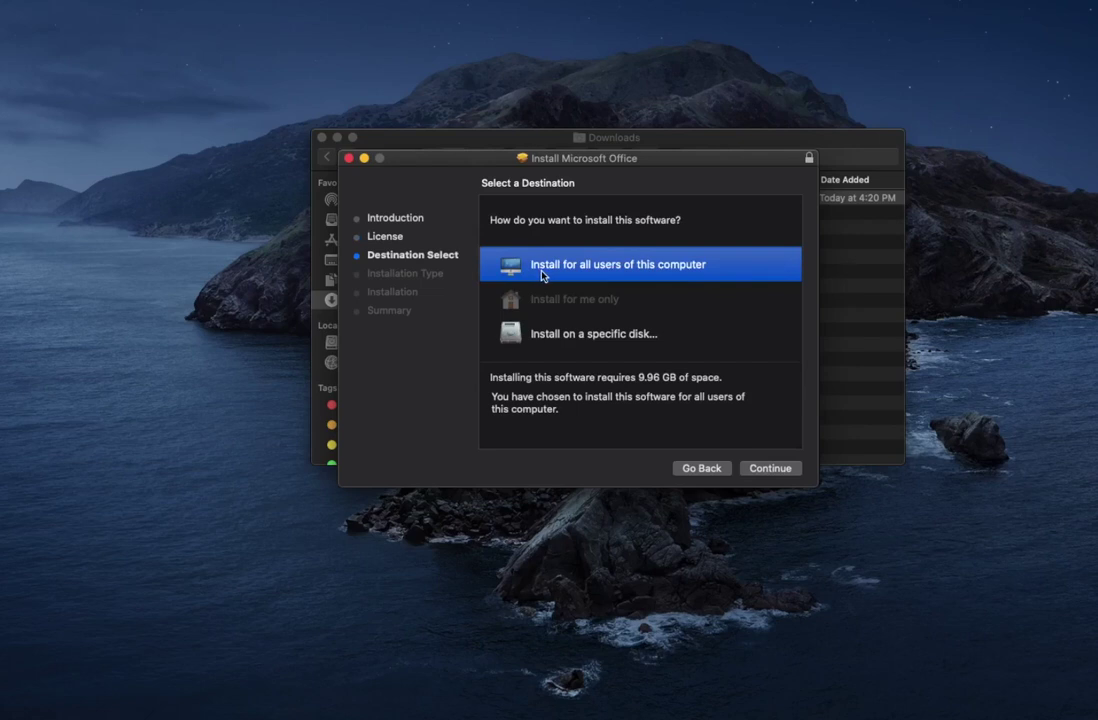
click(762, 468)
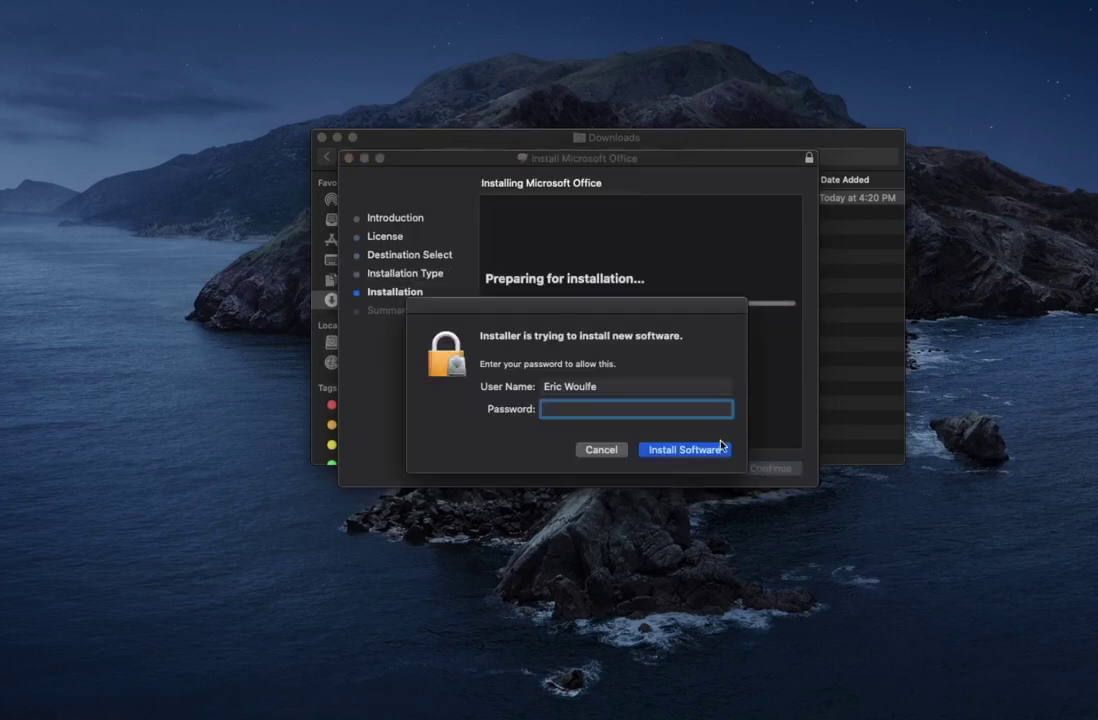
Authorize the installation with the computer account password, and move the installer package to the Trash on closing
text(*****)
key(Return)
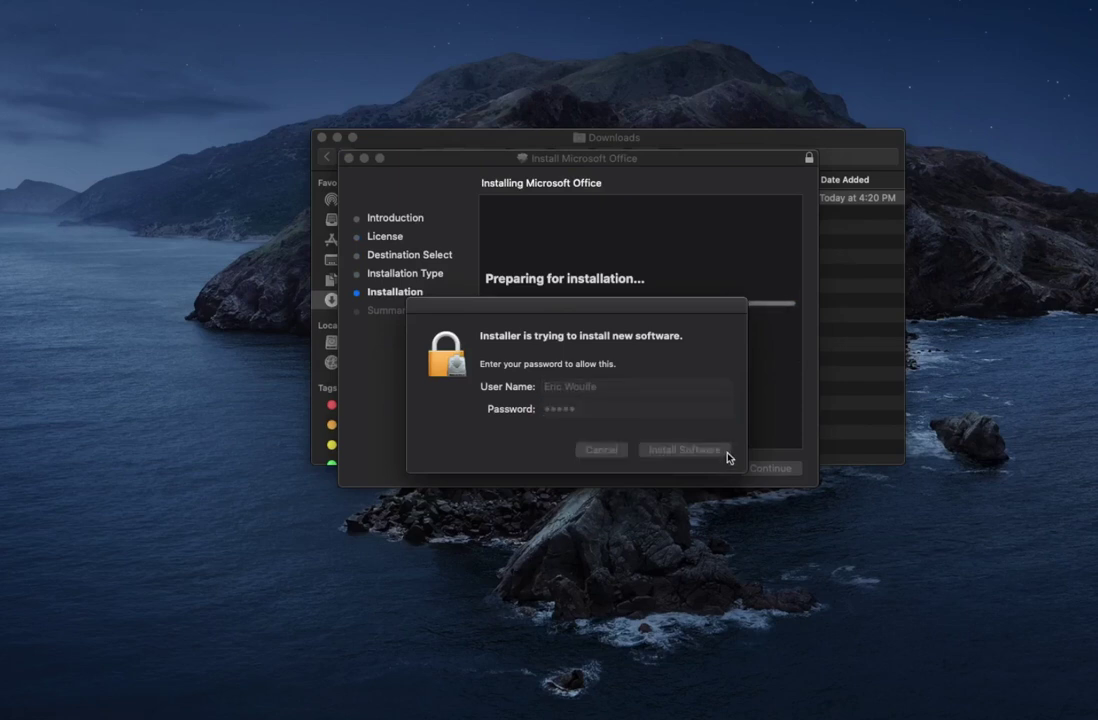
text(*****)
key(Return)
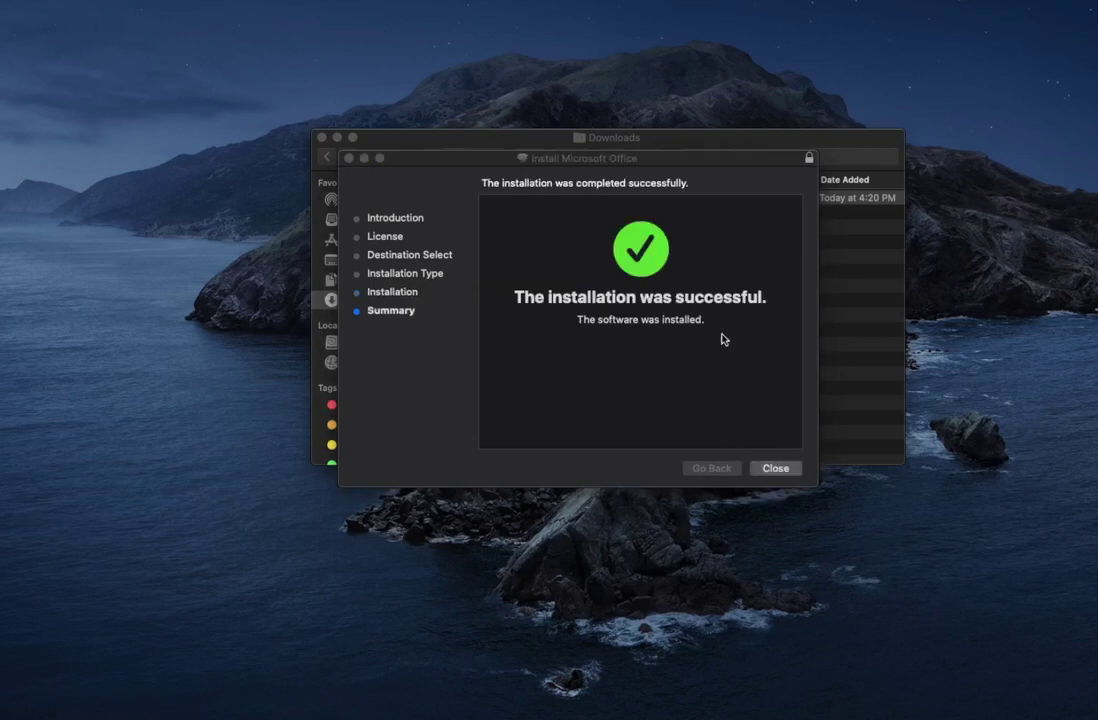
click(776, 468)
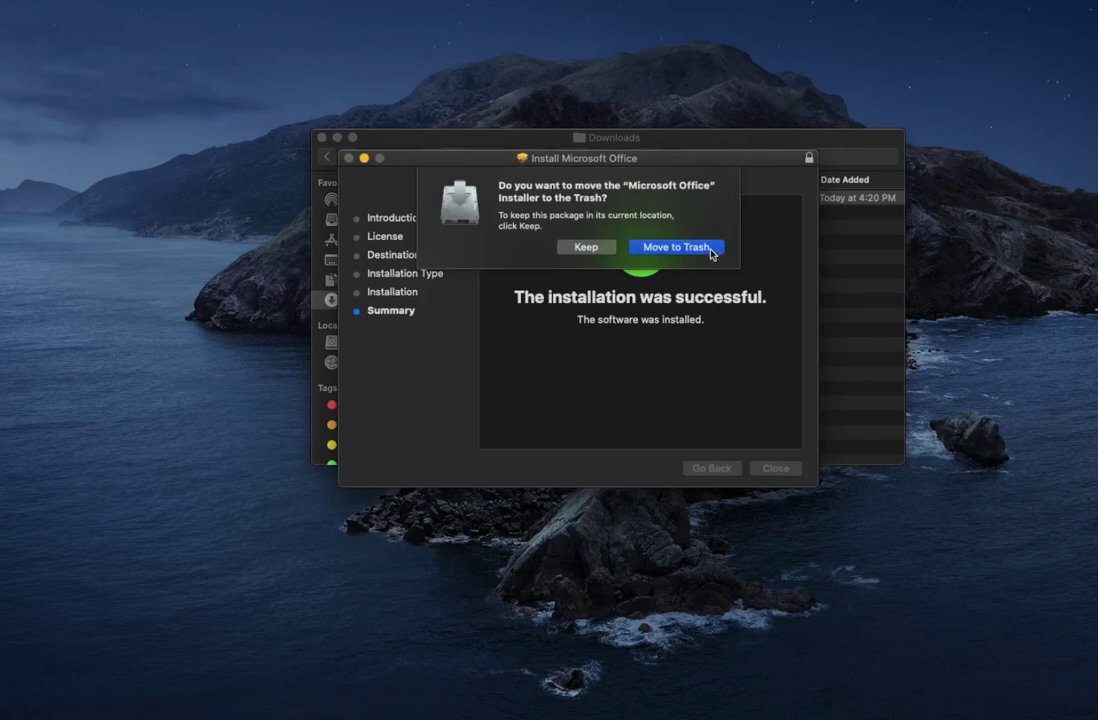
click(676, 247)
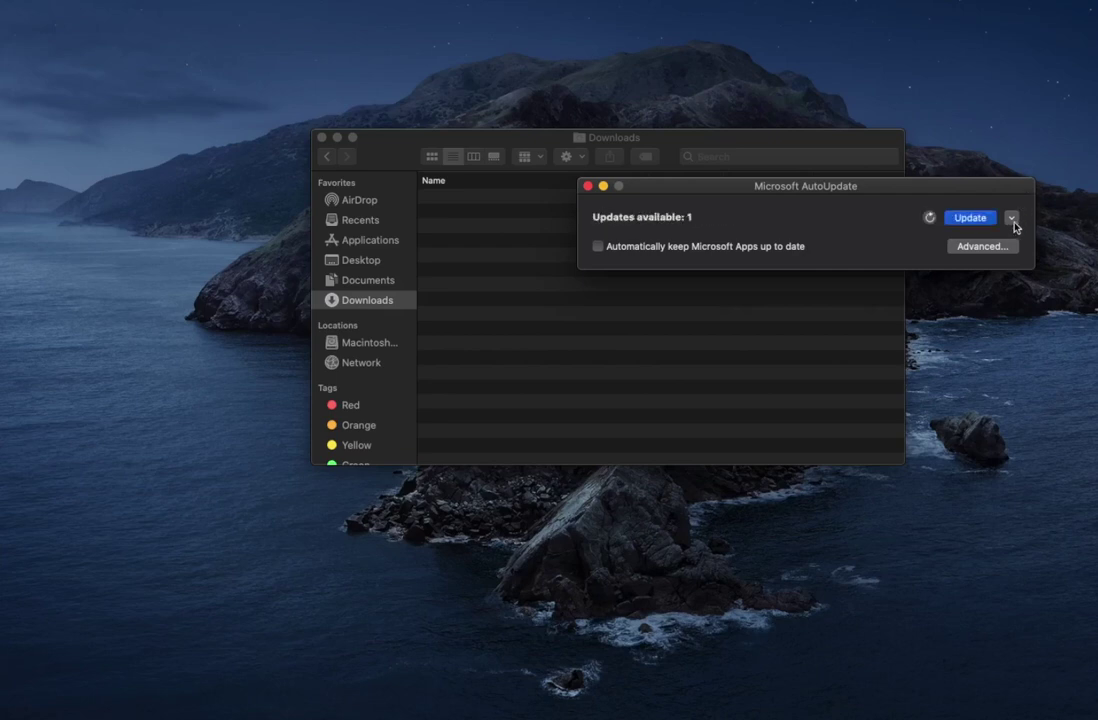
Review the available updates and up-to-date apps in Microsoft AutoUpdate, and quit it without updating
click(1011, 218)
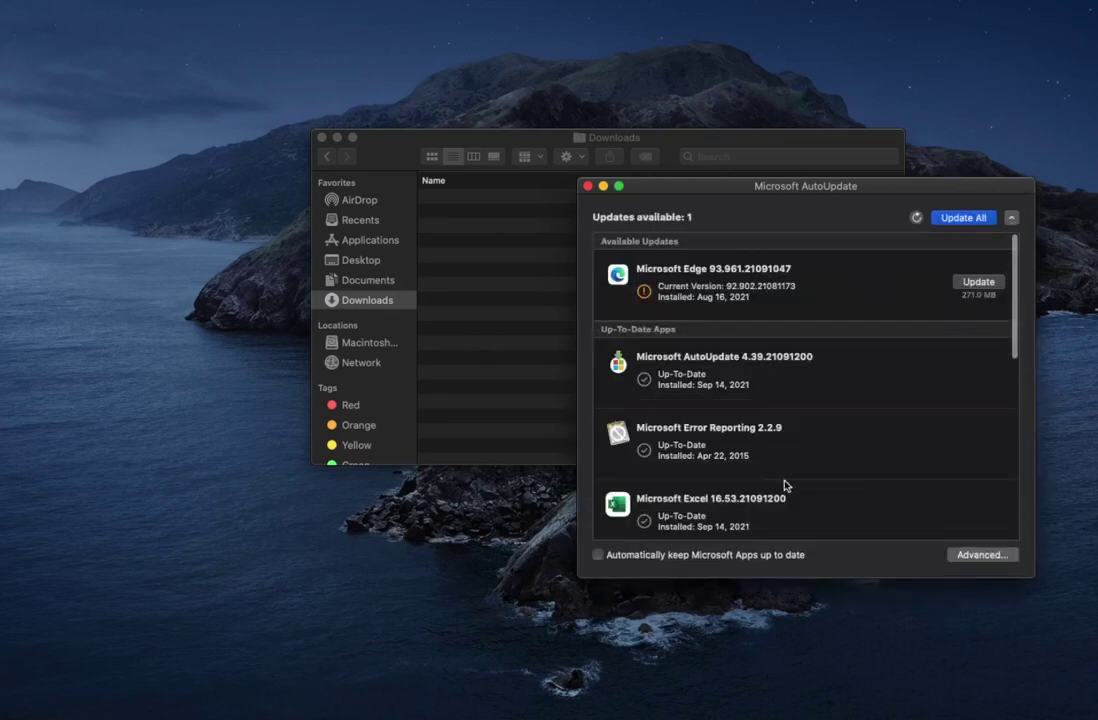
scroll(650, 380, down, 5)
scroll(700, 376, down, 2)
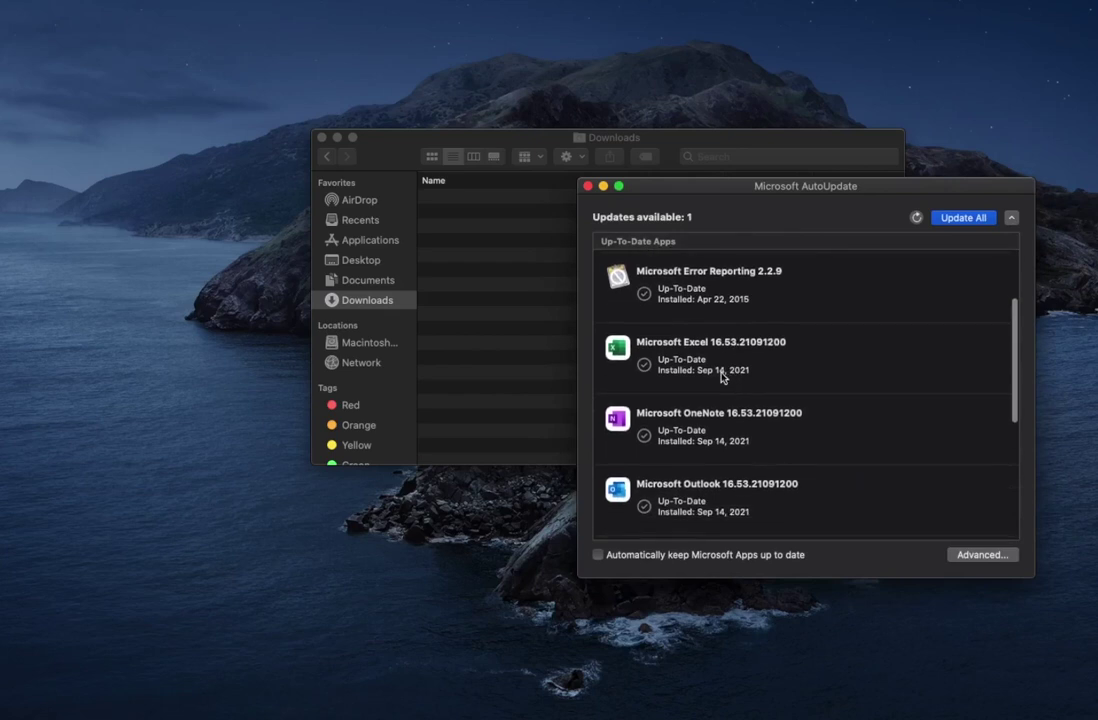
scroll(786, 377, up, 7)
scroll(828, 503, down, 10)
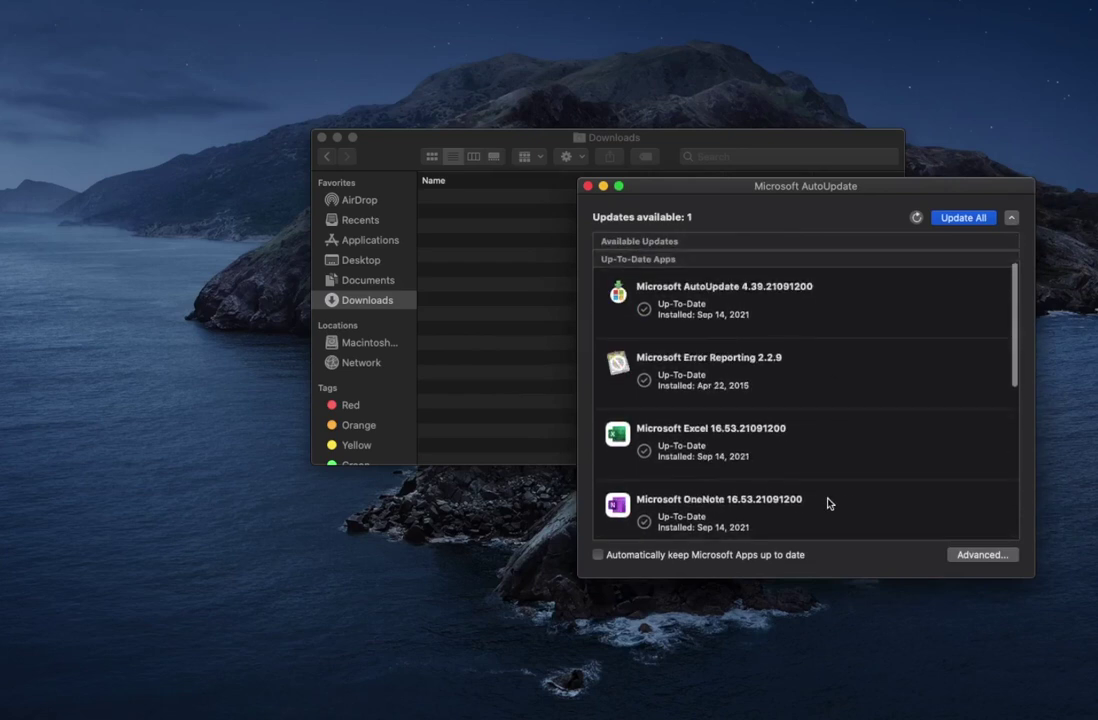
scroll(827, 505, up, 12)
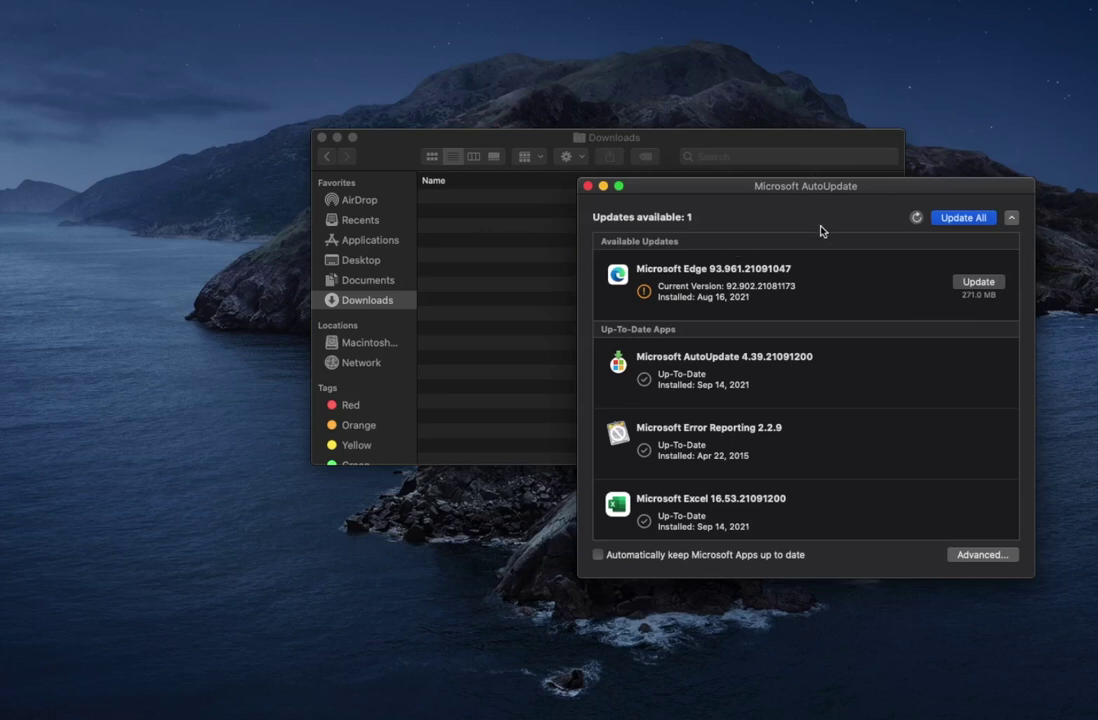
key(super+q)
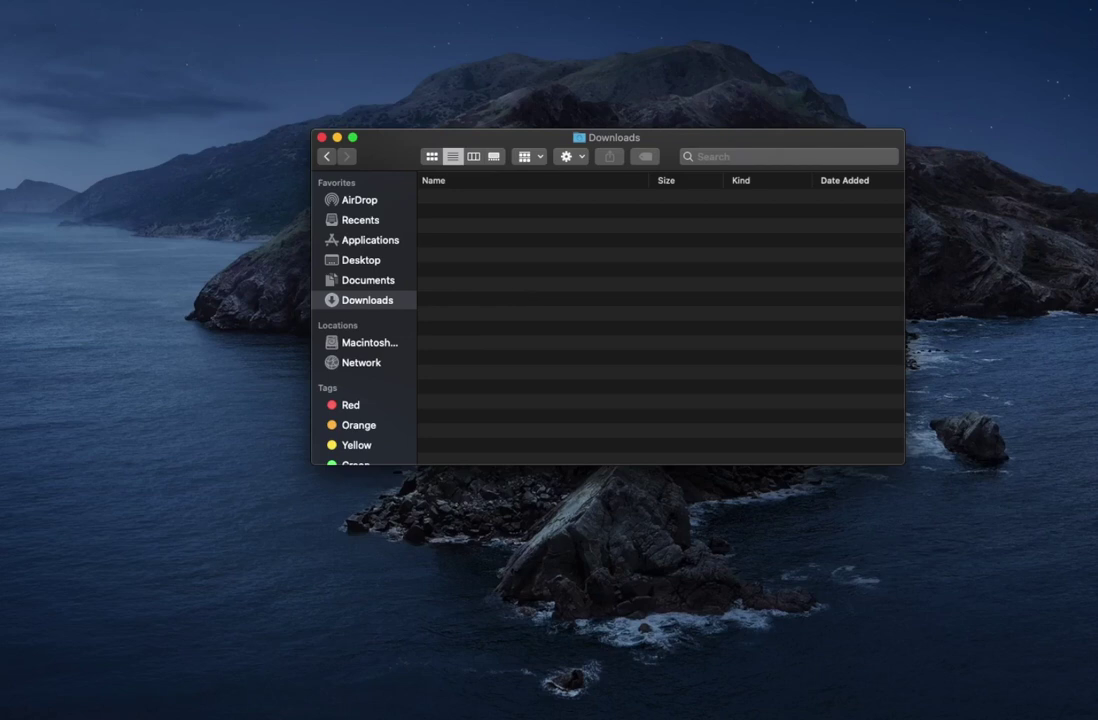
Show the Applications folder in Finder
click(52, 89)
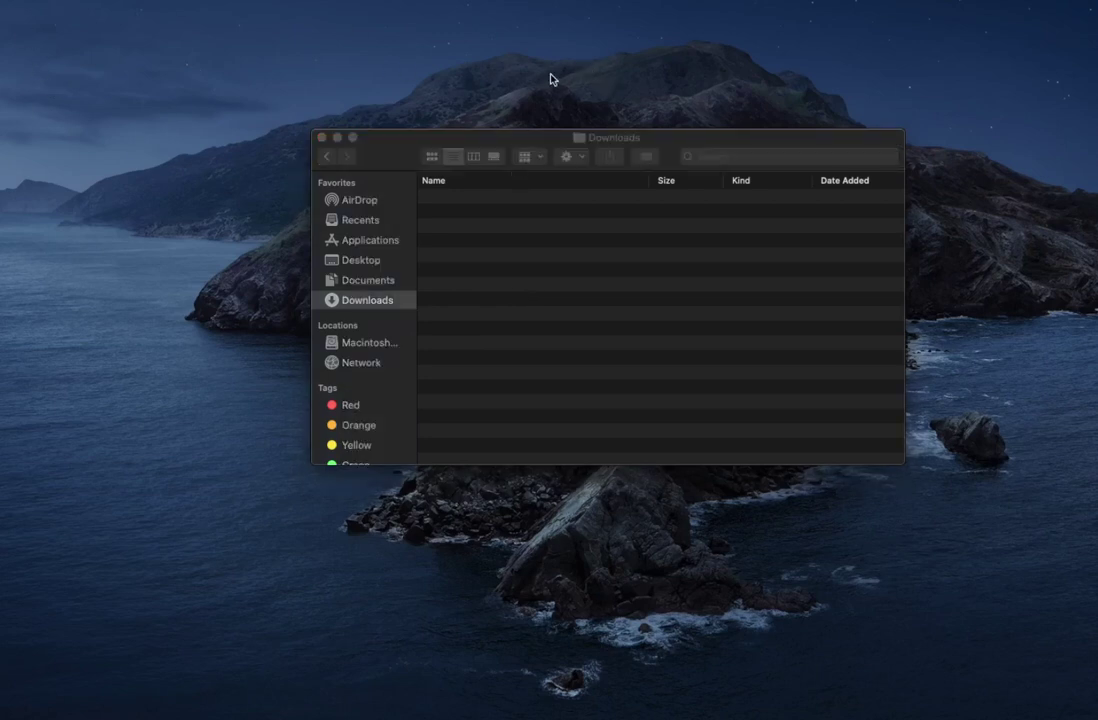
click(38, 1)
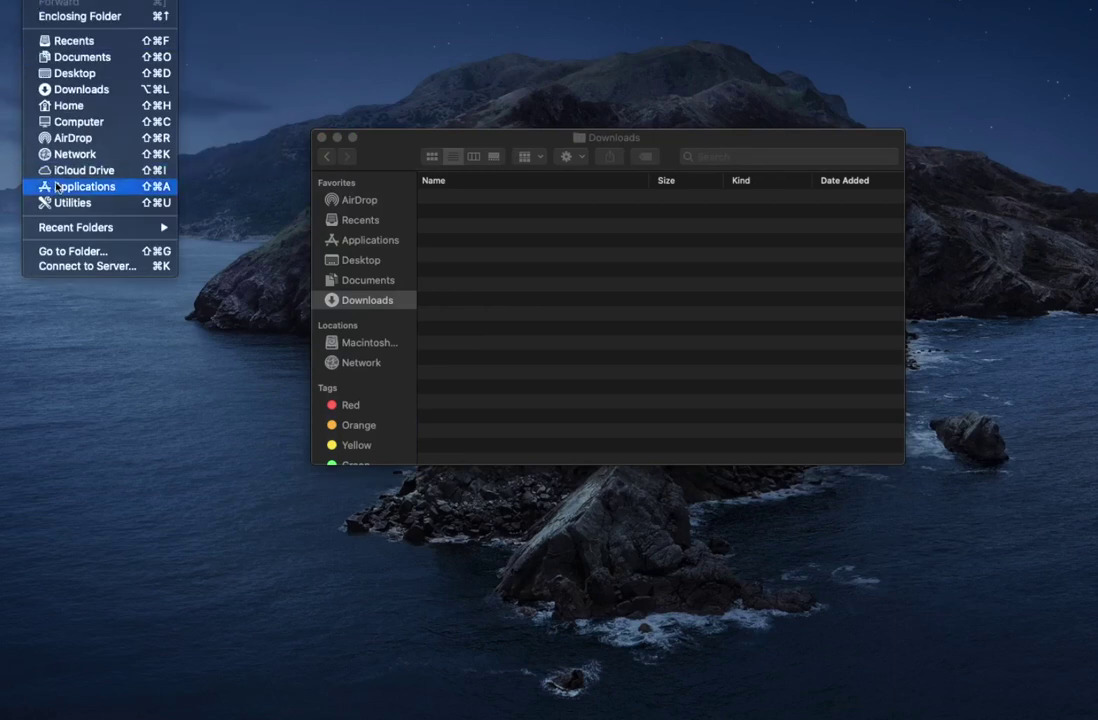
click(66, 191)
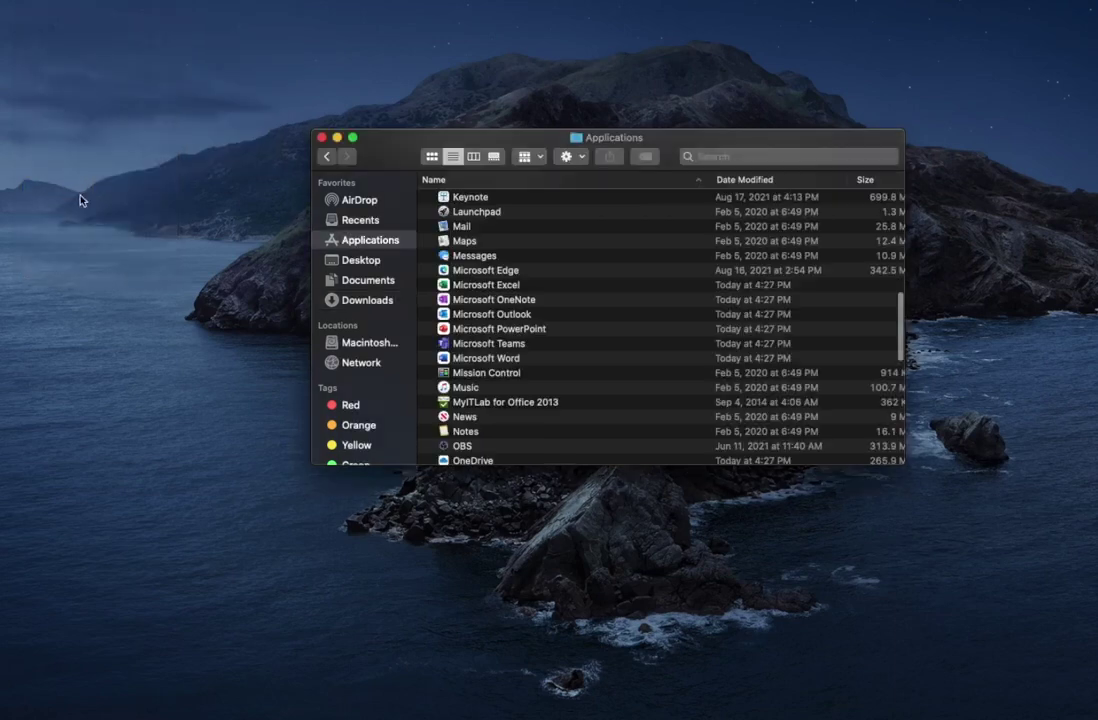
Launch Microsoft Word from the Applications folder and complete its Get started with Office setup to reach the start gallery
scroll(519, 304, down, 2)
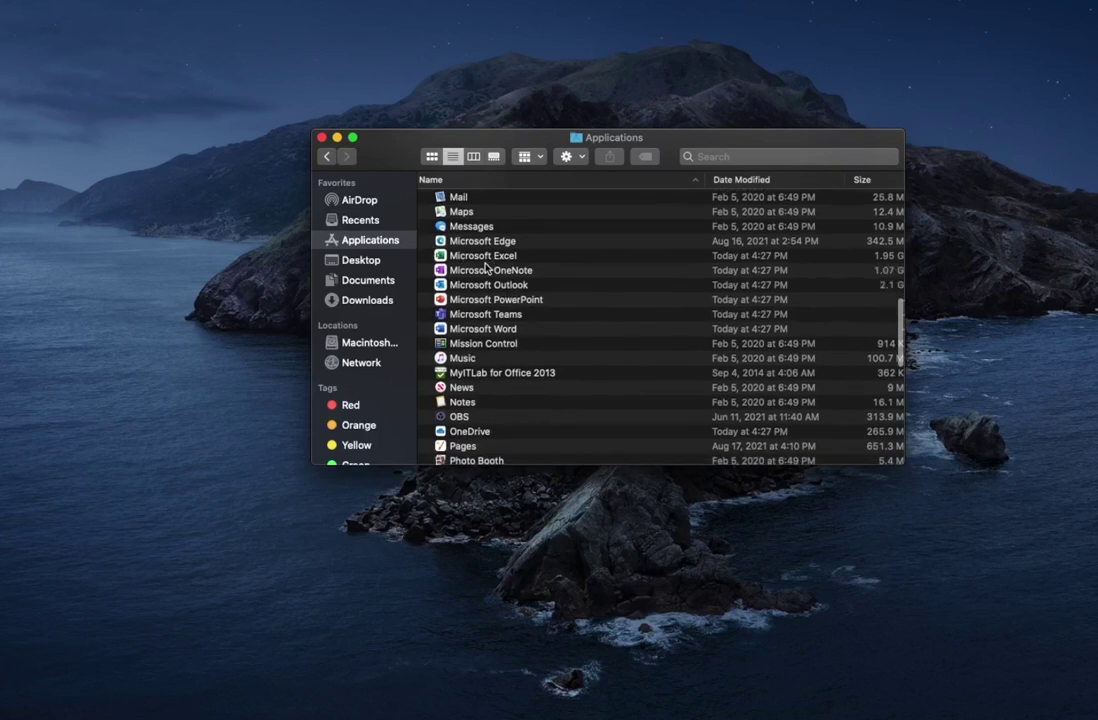
scroll(490, 325, up, 1)
click(494, 332)
click(493, 347)
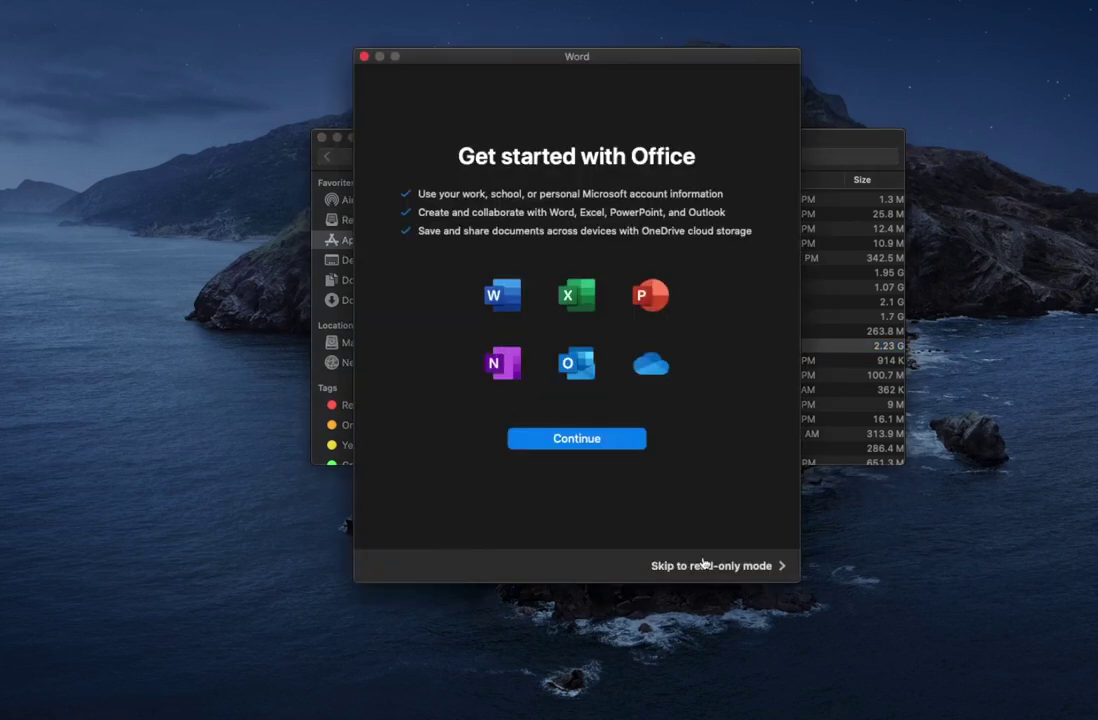
click(588, 440)
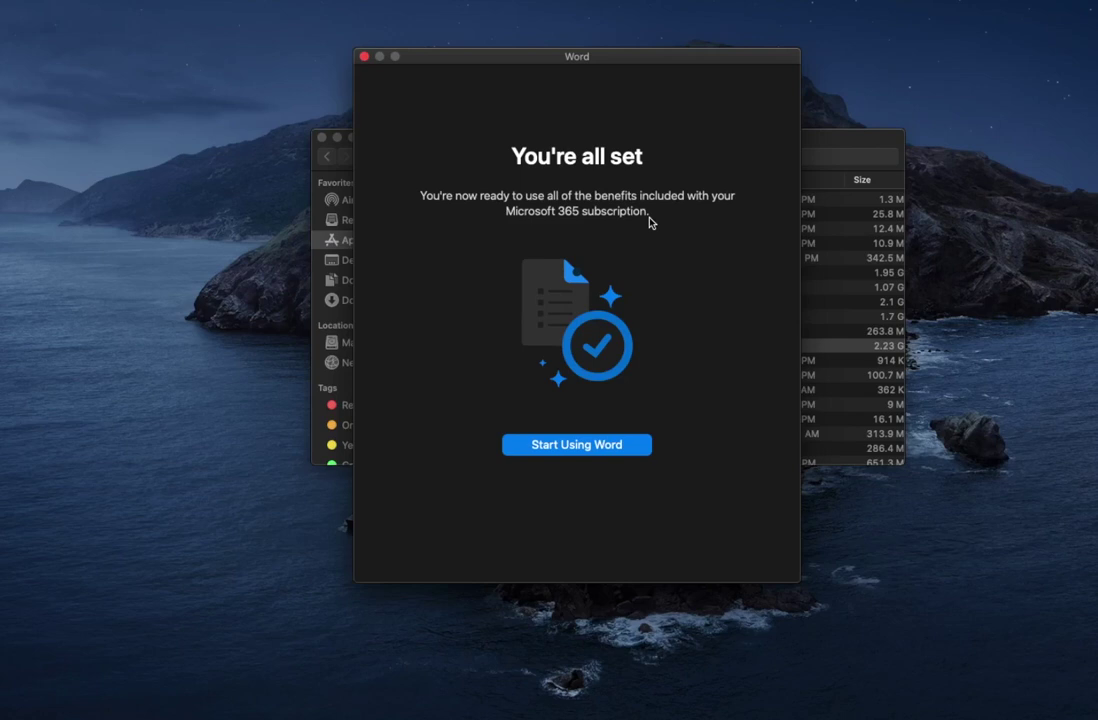
click(580, 445)
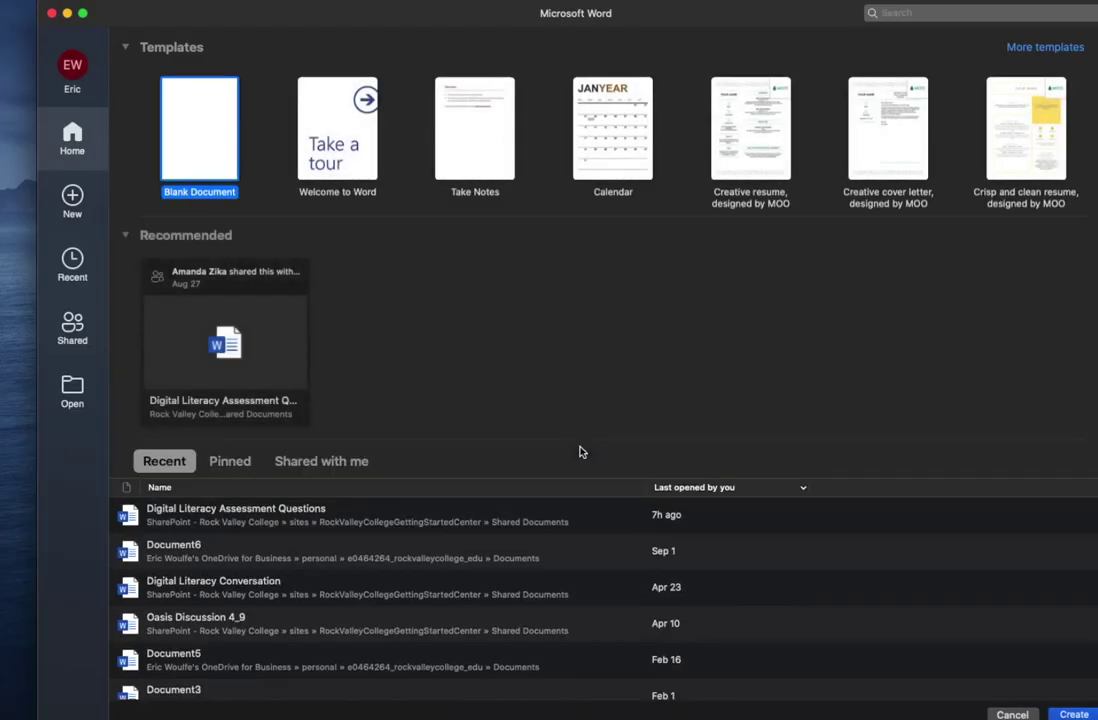